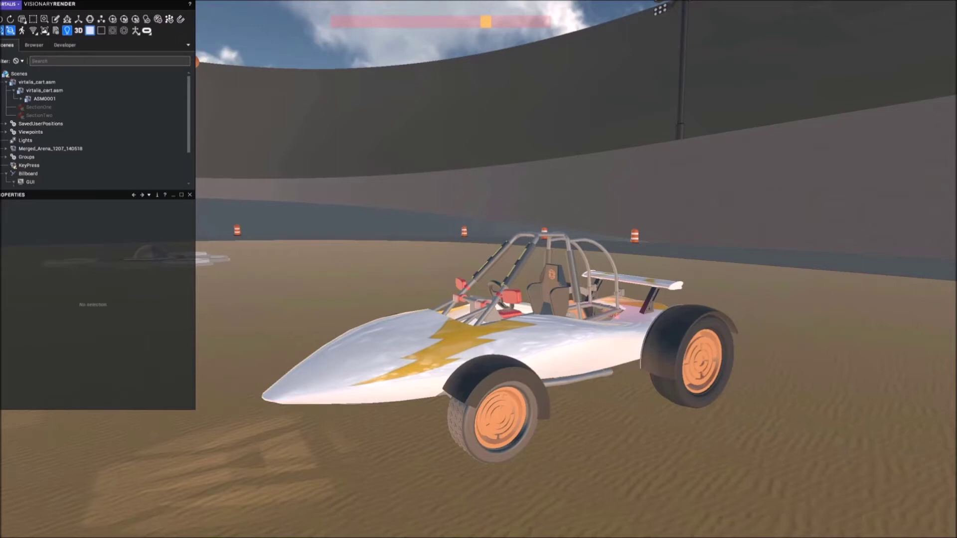
- Add a DynamicSection under Sections from the Scenes root's Create menu
right_click(18, 76)
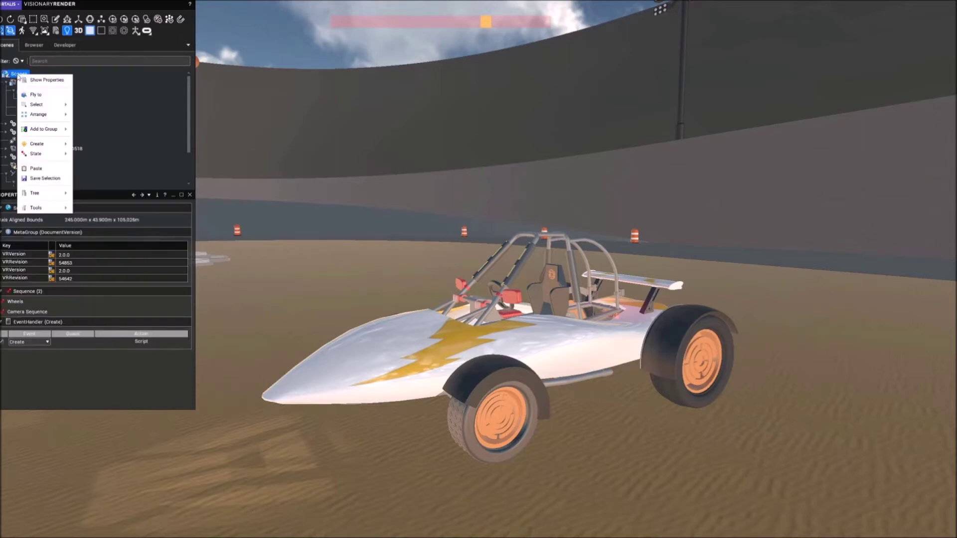
mouse_move(56, 148)
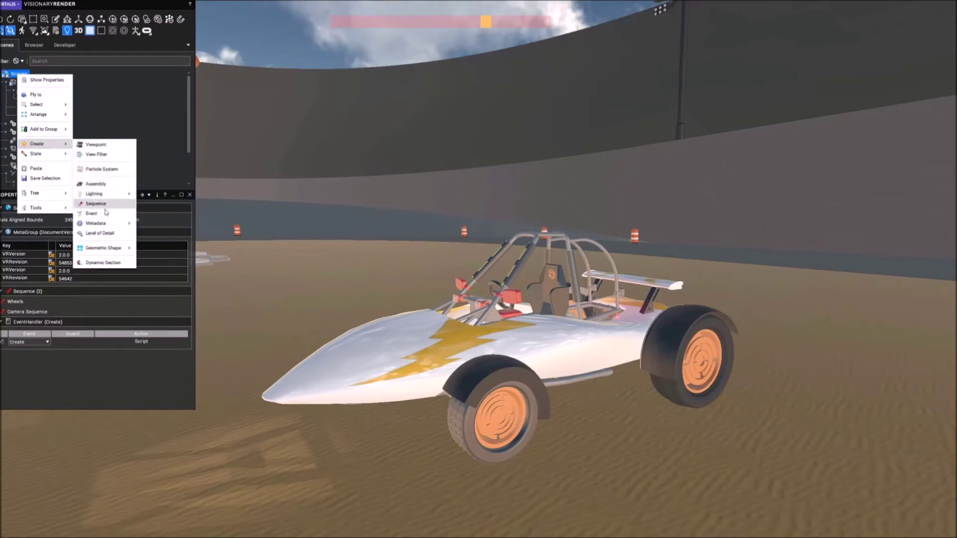
left_click(97, 263)
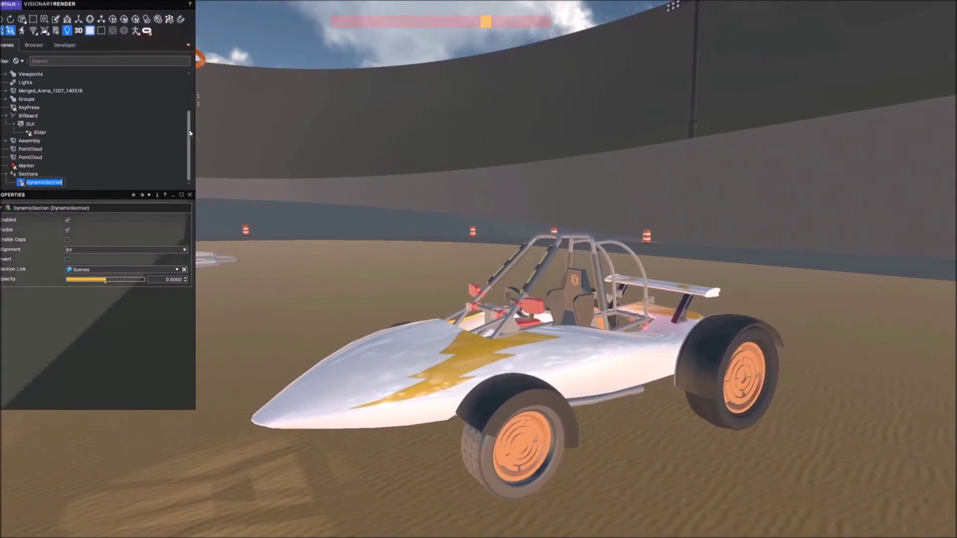
scroll(191, 132, "up", 3)
scroll(191, 132, "down", 3)
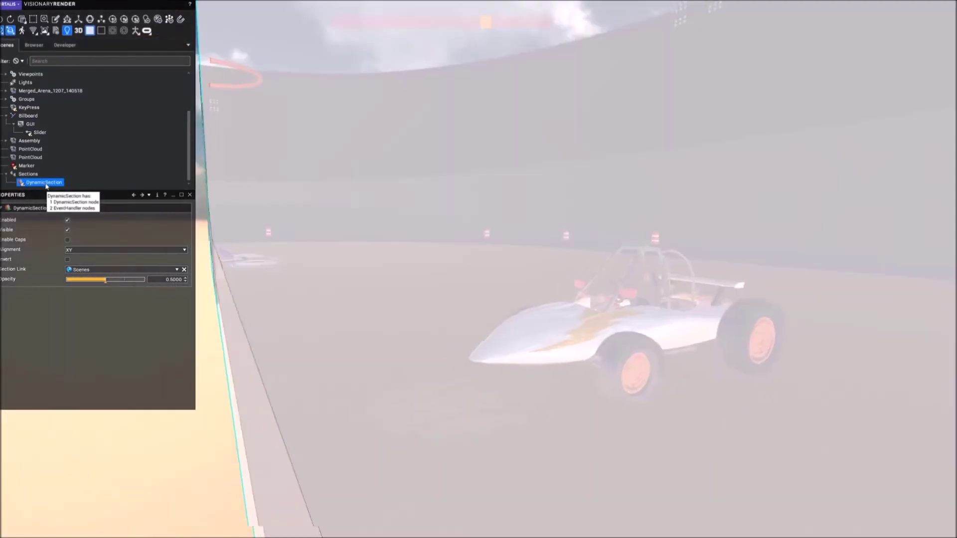
- Turn off the DynamicSection's Visible option to hide its plane, then select the cart's BODY
left_click(68, 230)
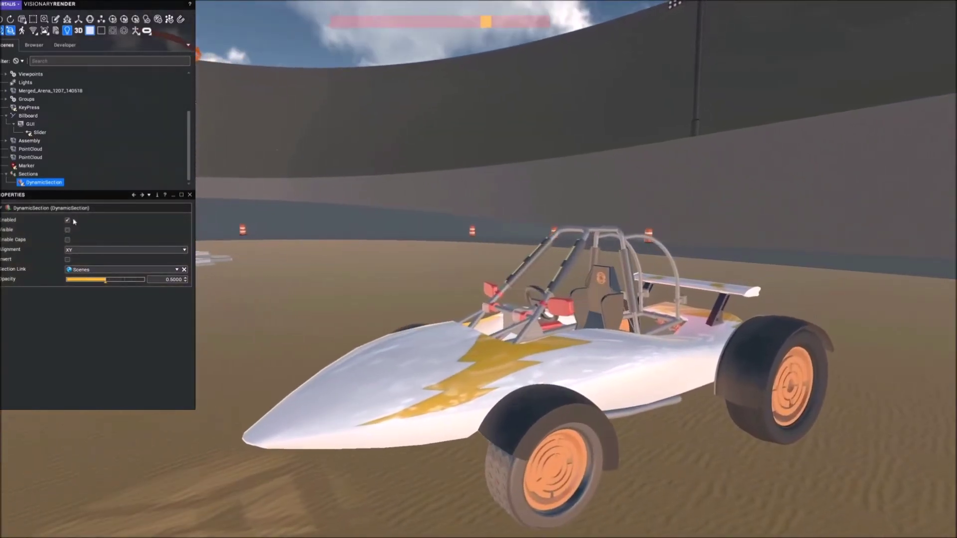
left_click(353, 364)
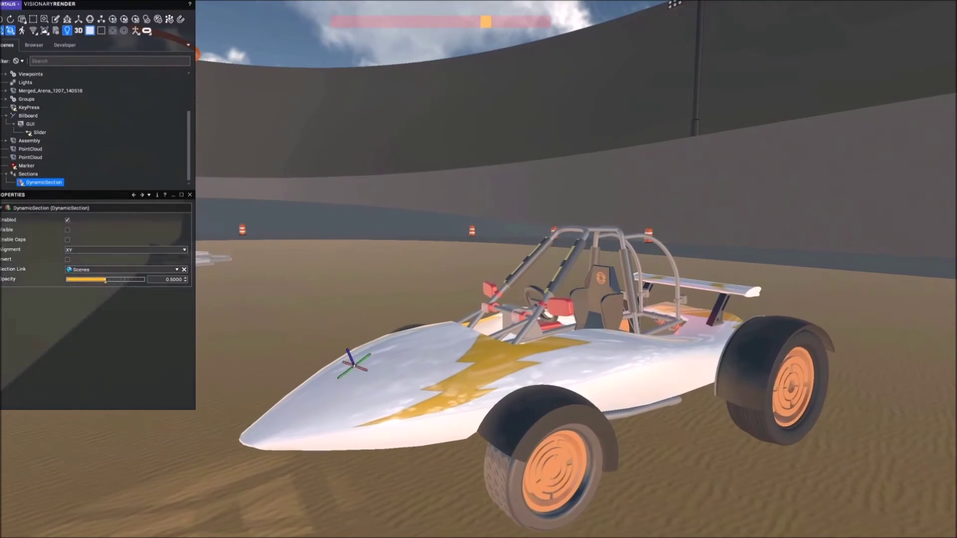
left_click(352, 364)
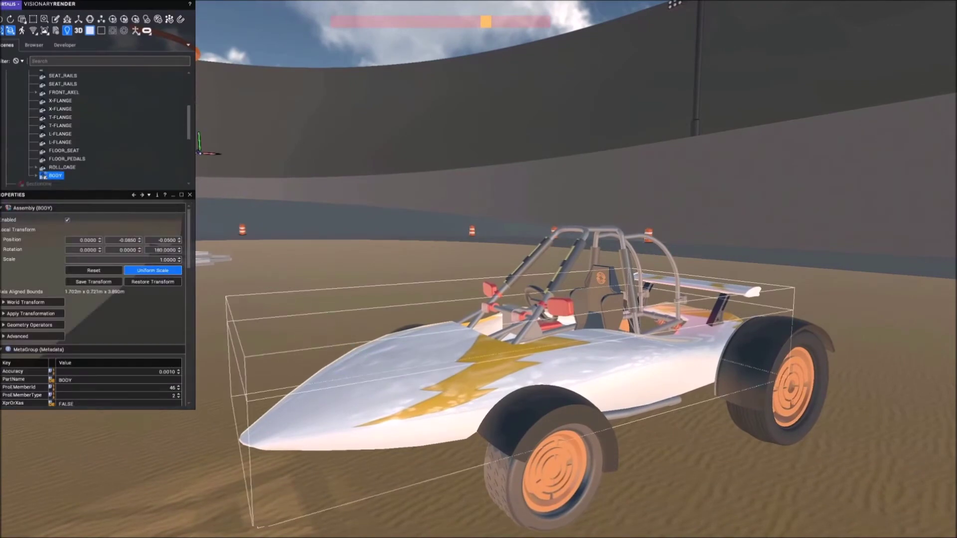
- Link the DynamicSection to BODY and move its plane to about 1.038, 0.380, -1.911
mouse_move(189, 136)
left_mouse_down()
mouse_move(196, 172)
mouse_move(153, 188)
left_mouse_up()
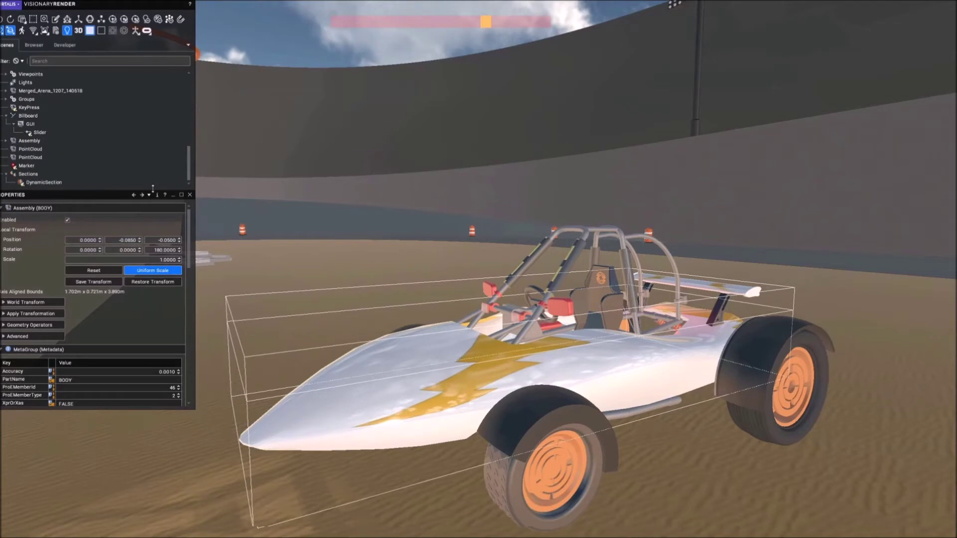
left_click(44, 182)
scroll(111, 145, "up", 5)
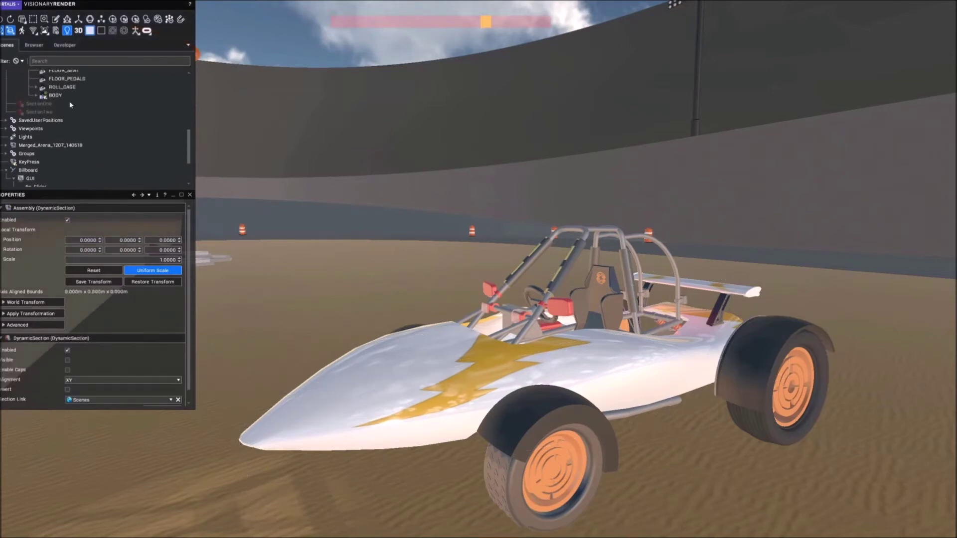
left_click_drag(59, 98, 82, 404)
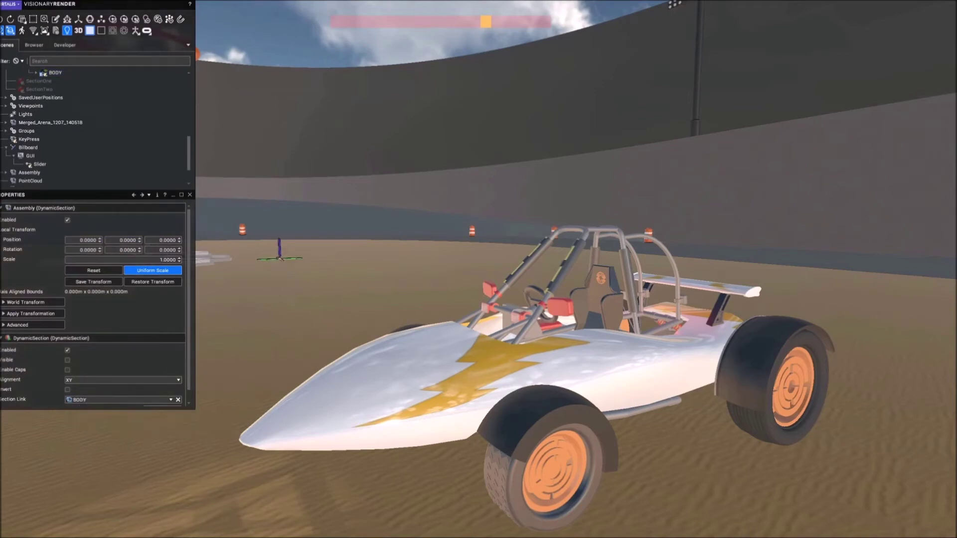
scroll(85, 177, "down", 2)
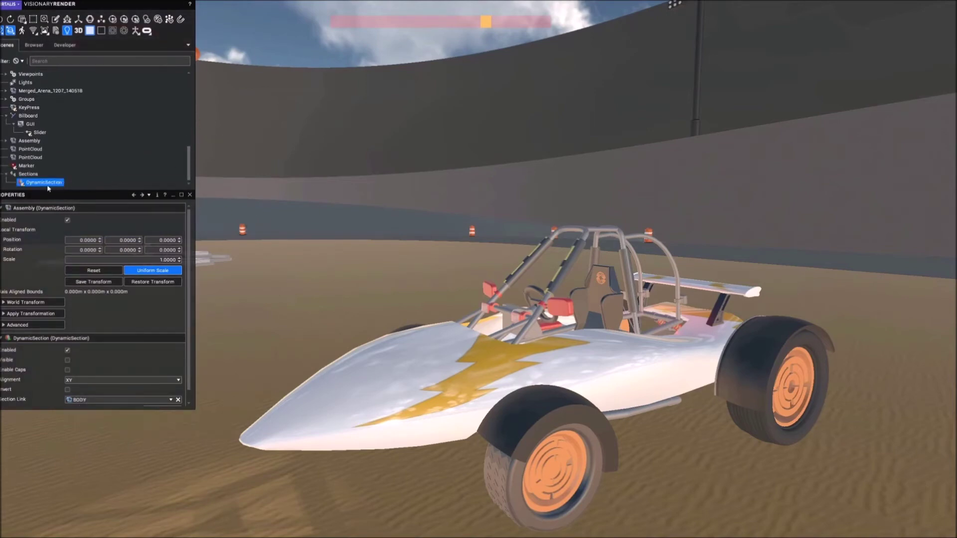
mouse_move(279, 257)
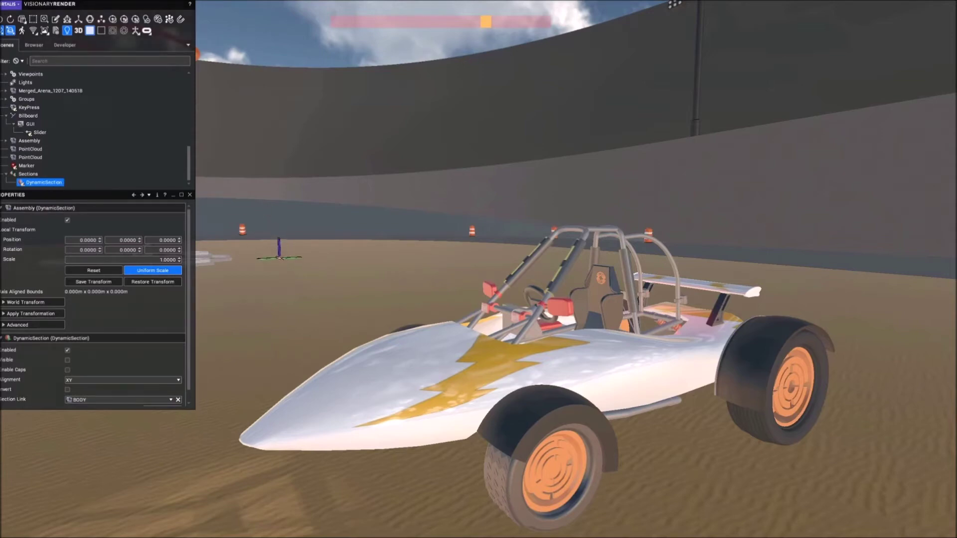
left_click_drag(279, 258, 346, 245)
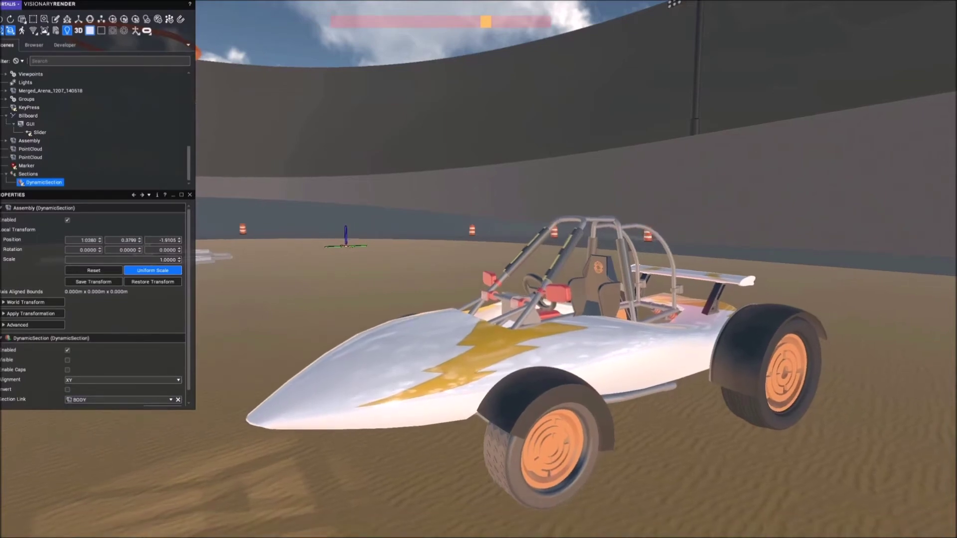
- Create a sequence for the DynamicSection and move the sequencer window up
right_click(46, 185)
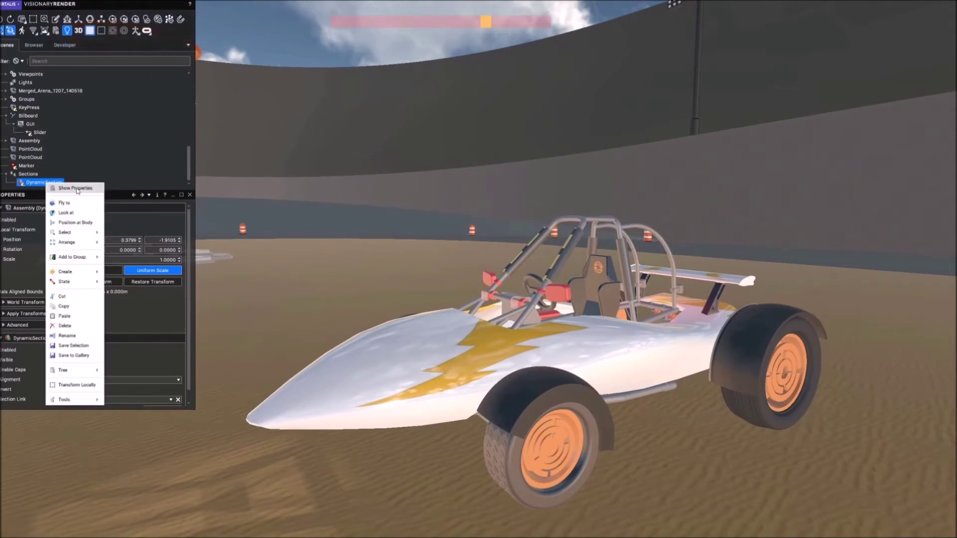
mouse_move(61, 275)
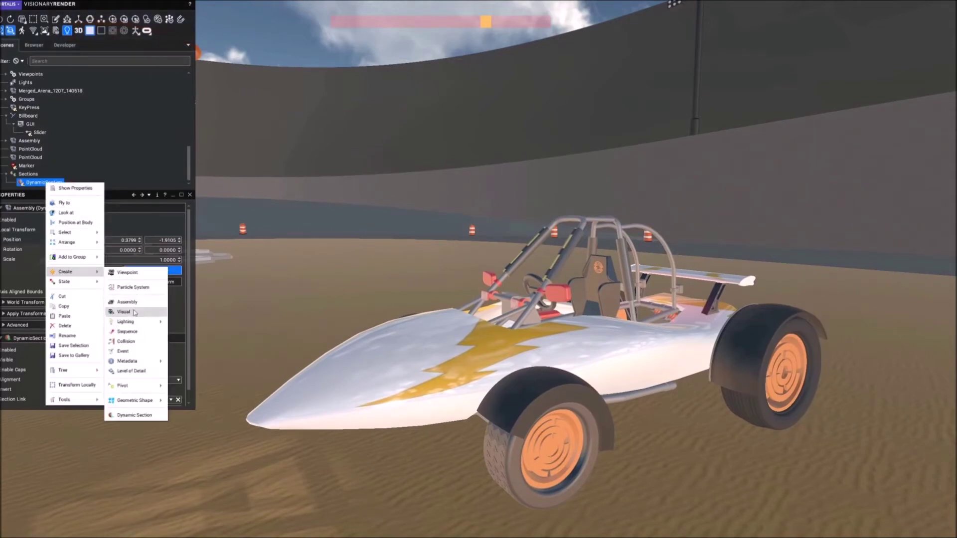
left_click(130, 332)
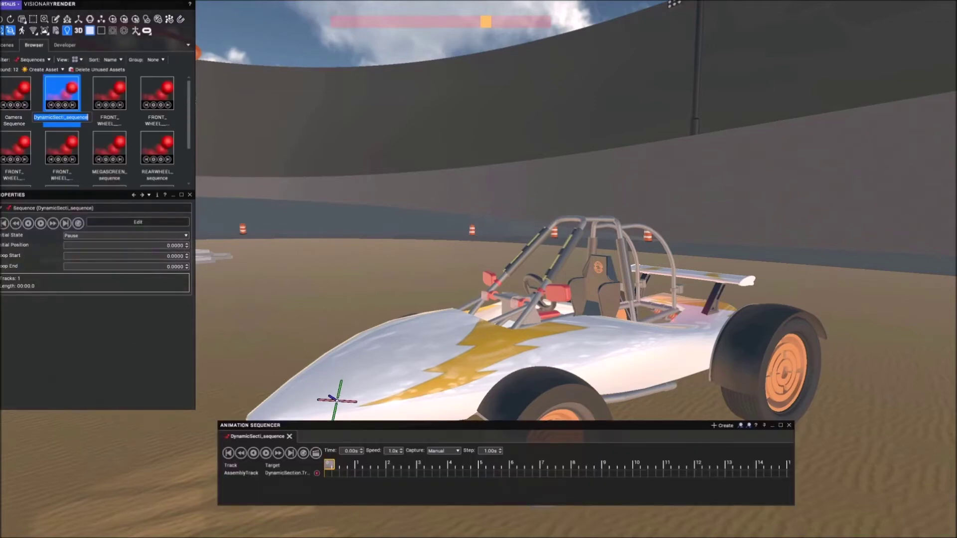
left_click_drag(339, 425, 319, 58)
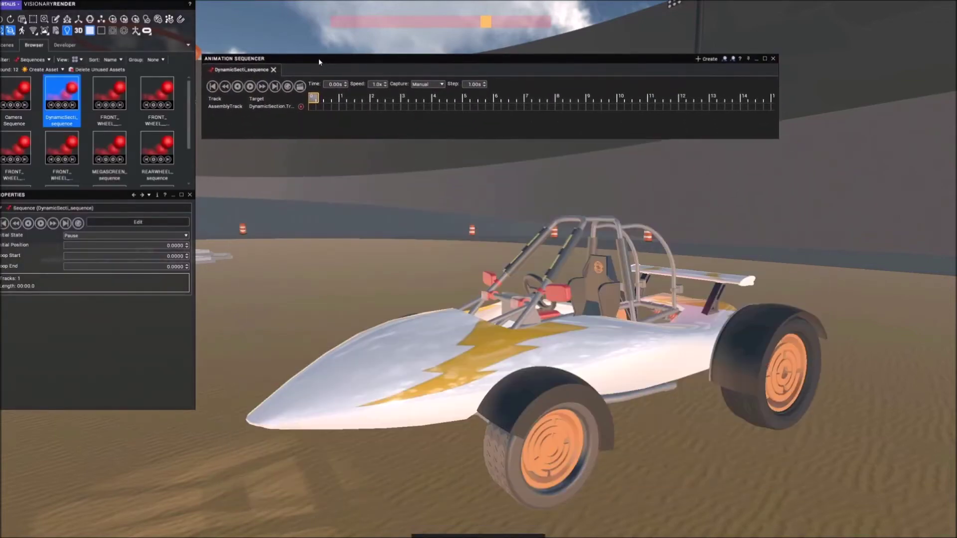
- Record section keyframes at time 0 and at time 10, with the body cut away
left_click(299, 87)
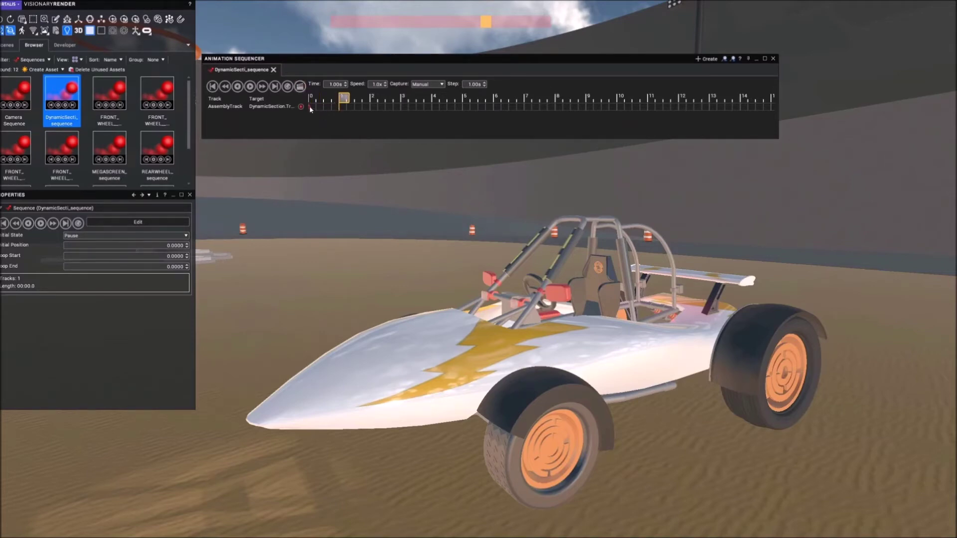
left_click(335, 84)
type("10")
left_click(4, 45)
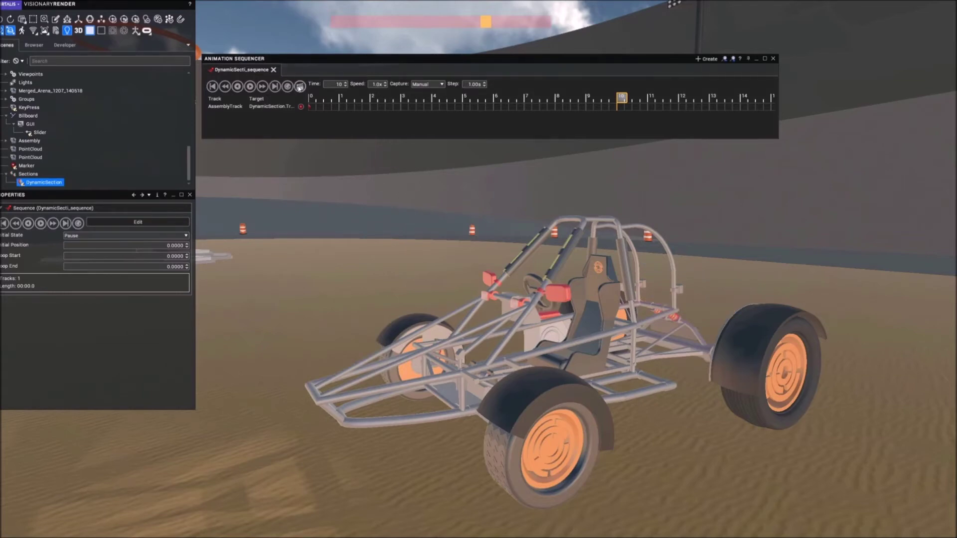
left_click(301, 106)
- Rewind the new sequence and rename it PeelBody
left_click(212, 86)
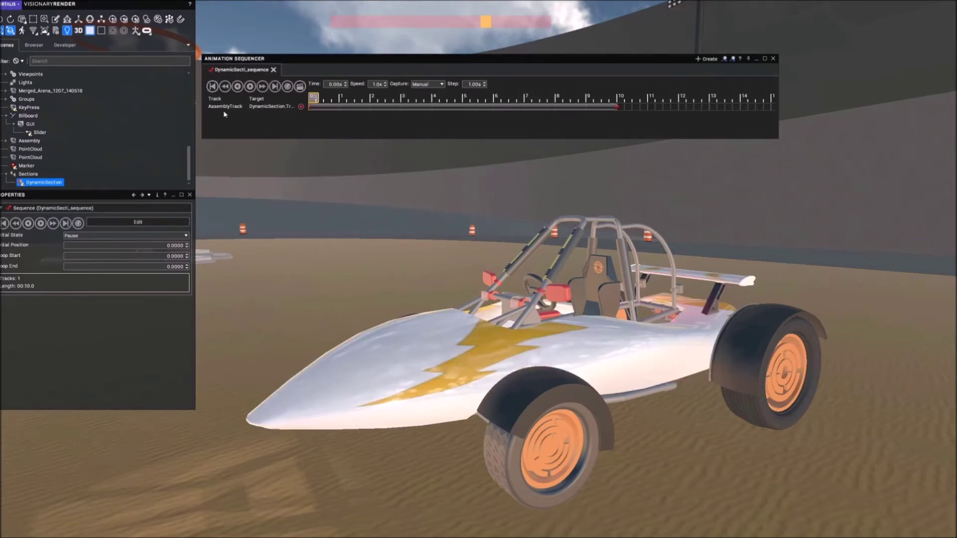
left_click(33, 45)
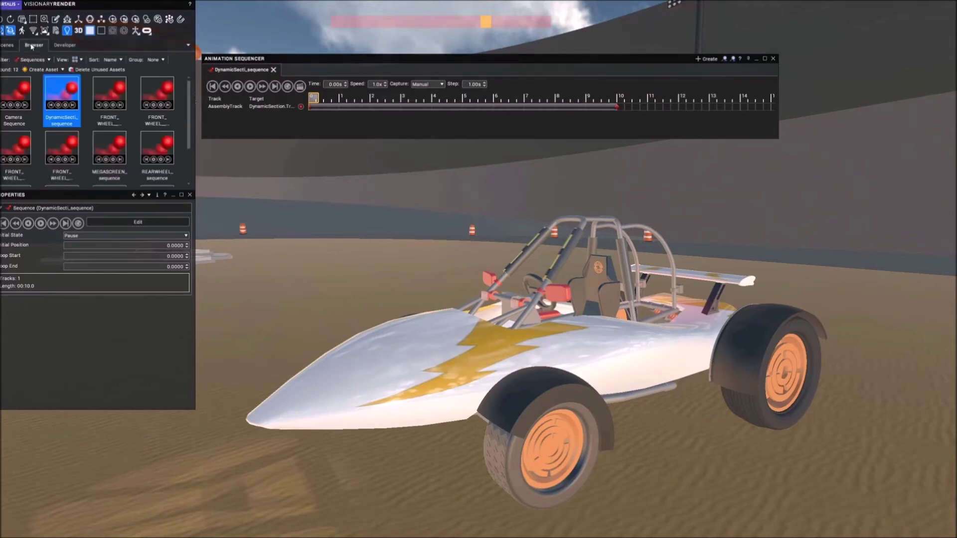
right_click(55, 99)
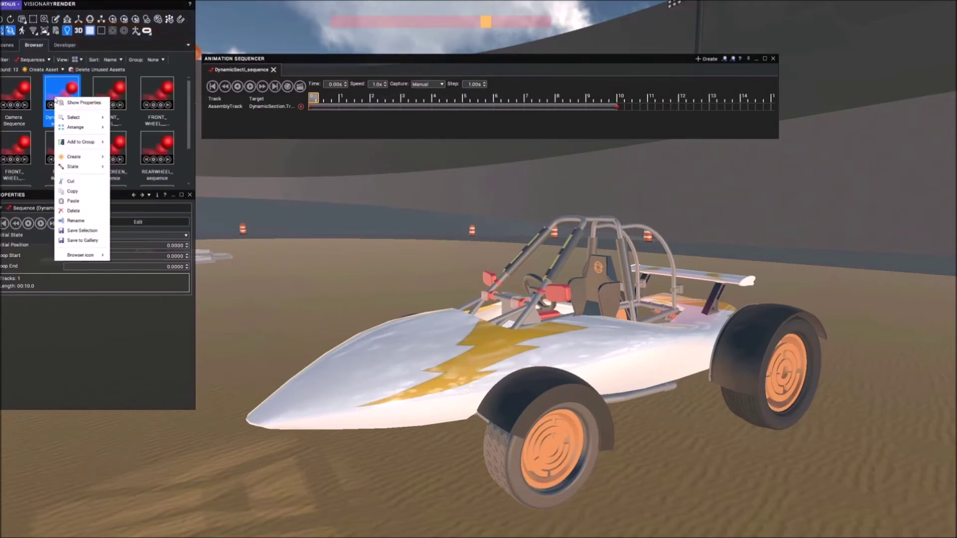
left_click(75, 221)
type("PeelBody")
key("Return")
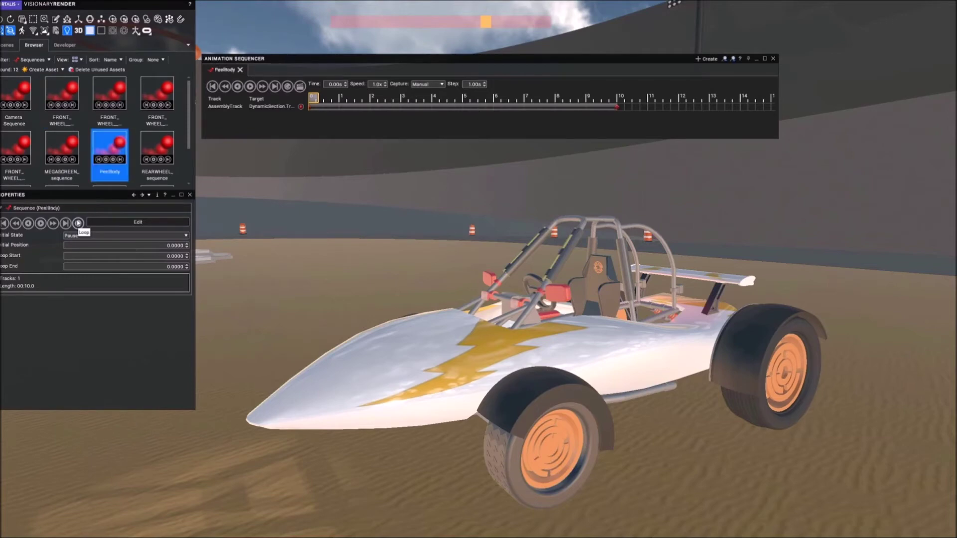
- Preview and rewind PeelBody, then drag the slider to surface the Slider.Move error
left_click(249, 86)
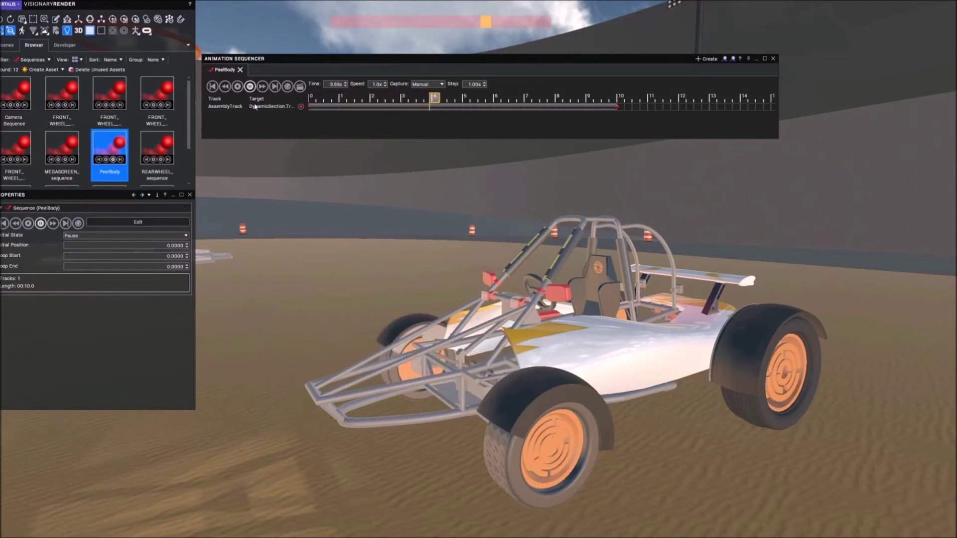
left_click(249, 86)
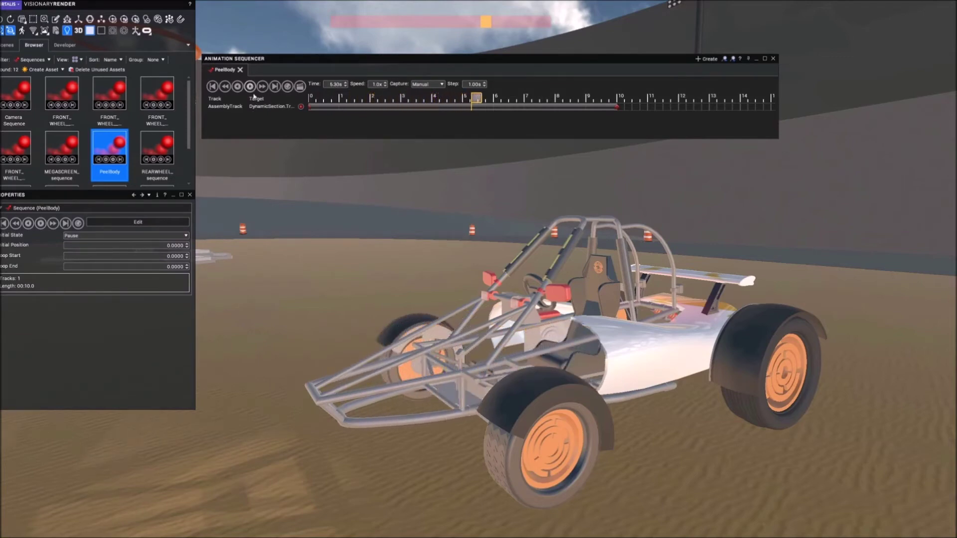
left_click(212, 86)
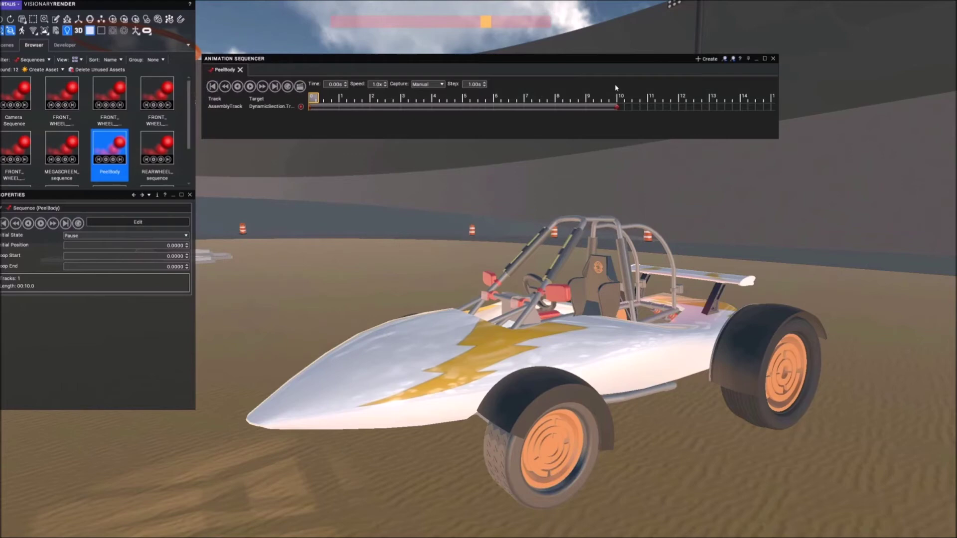
left_click_drag(488, 27, 336, 22)
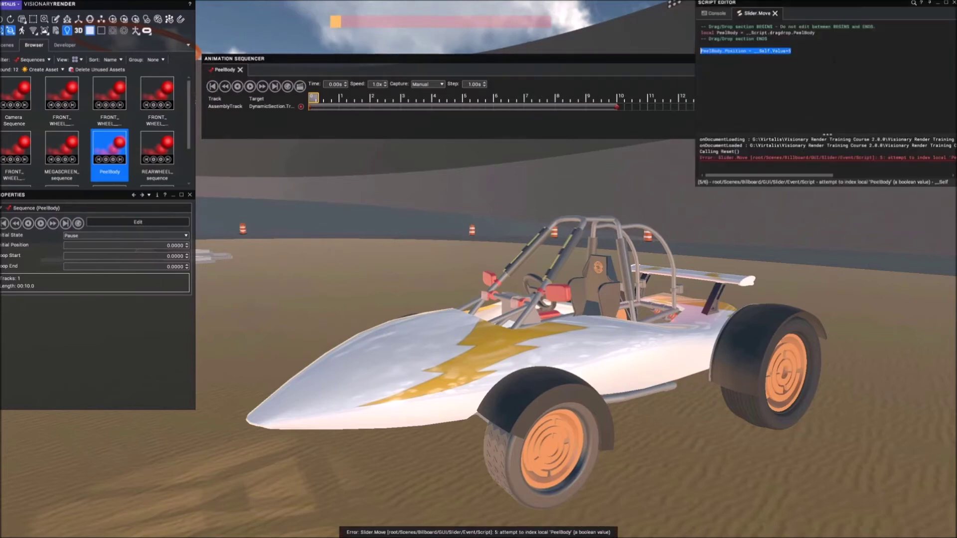
- Delete the entire Slider.Move script and push the slider to its far end
key("ctrl+a")
key("Delete")
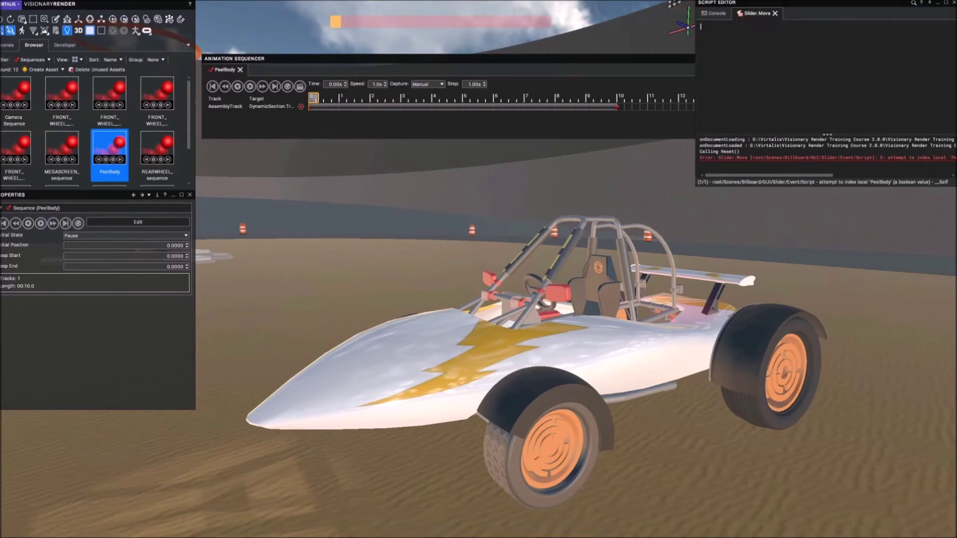
mouse_move(336, 25)
left_mouse_down()
mouse_move(546, 25)
mouse_move(334, 27)
left_mouse_up()
left_click_drag(334, 27, 546, 29)
- Clear the console log, reset the slider, and select the Slider node in the scene tree
right_click(776, 144)
left_click(790, 169)
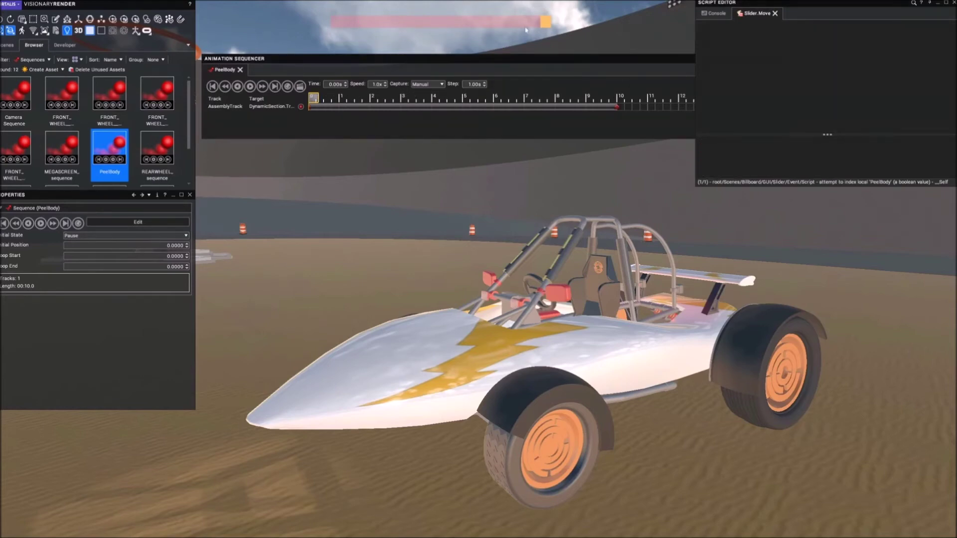
left_click_drag(547, 23, 335, 22)
left_click(65, 45)
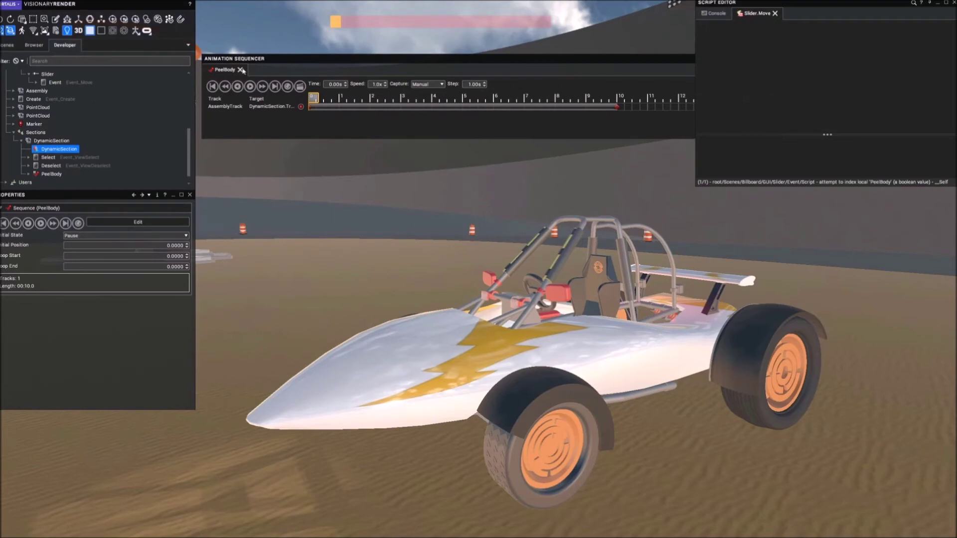
left_click(47, 74)
scroll(55, 85, "up", 2)
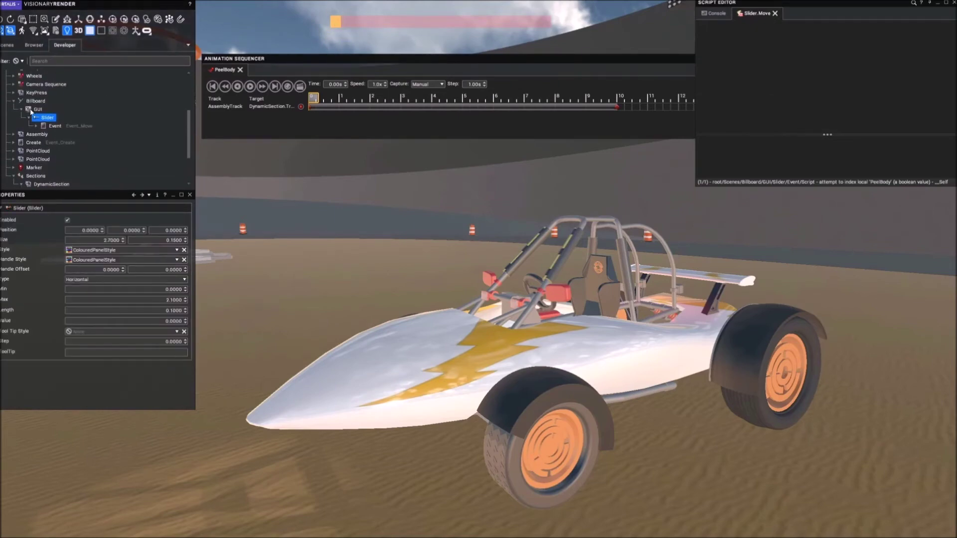
- Delete the Slider's old Event node
right_click(58, 129)
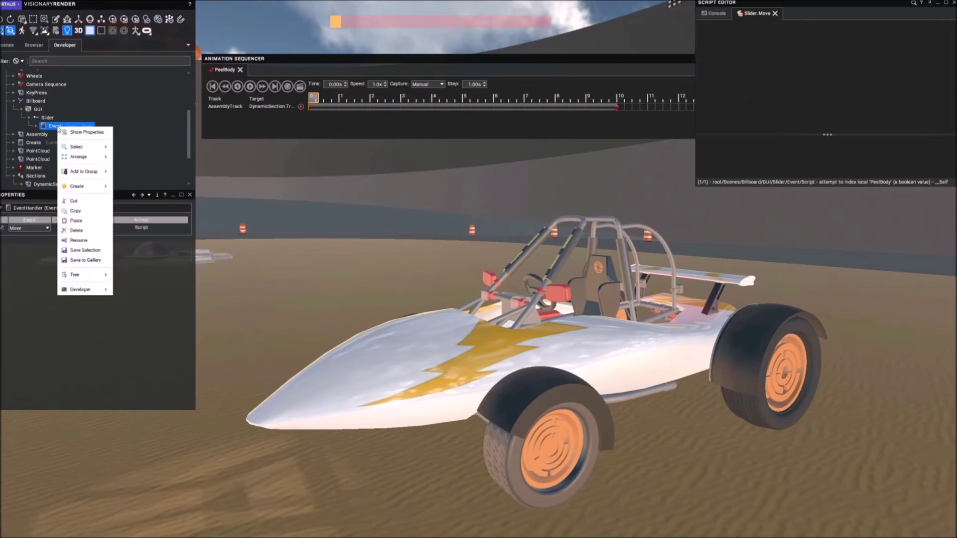
left_click(74, 232)
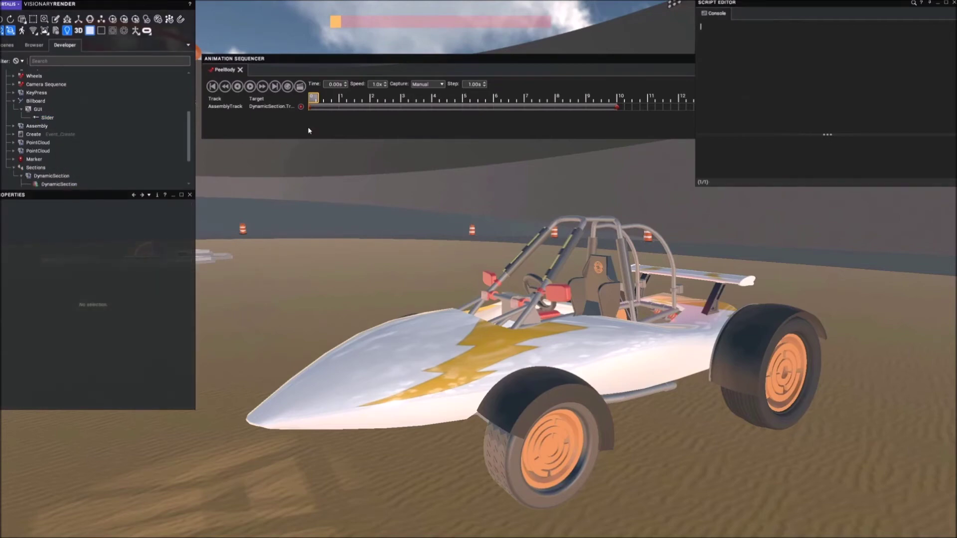
left_click(64, 118)
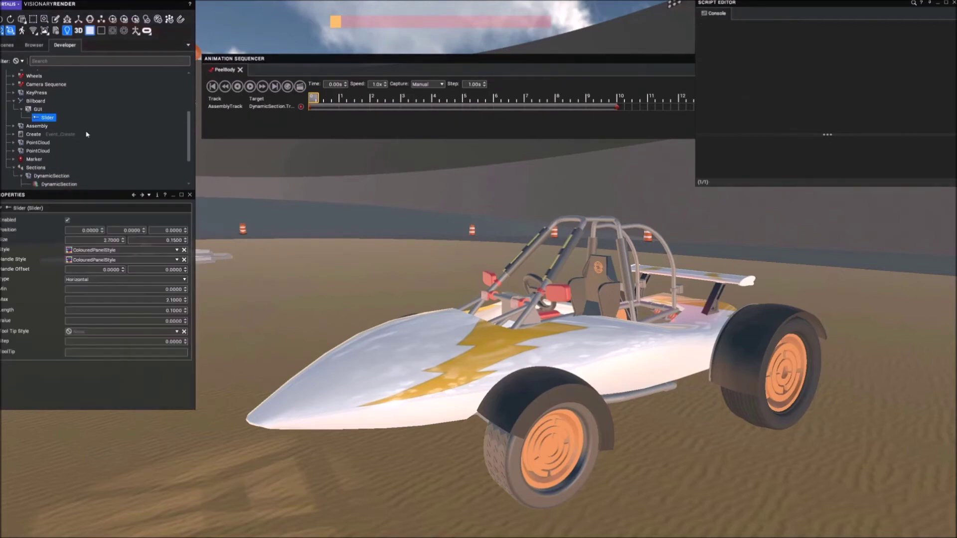
- Create a new Event under Slider set to Move and open its empty script
right_click(49, 120)
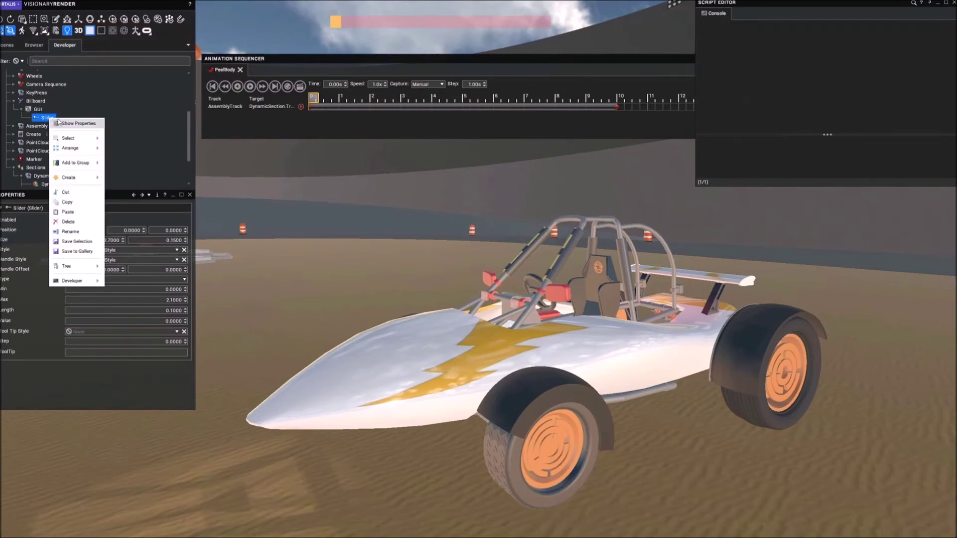
mouse_move(75, 181)
mouse_move(127, 194)
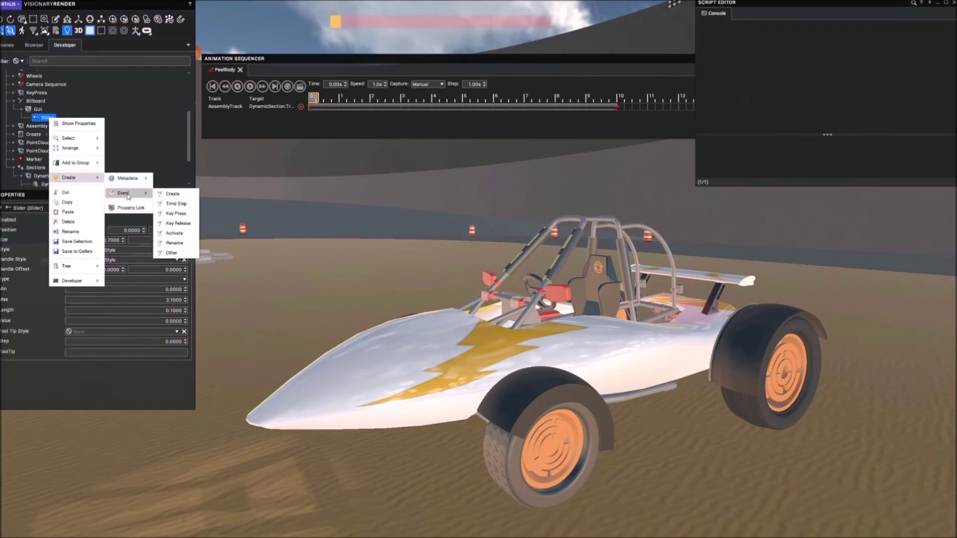
left_click(171, 253)
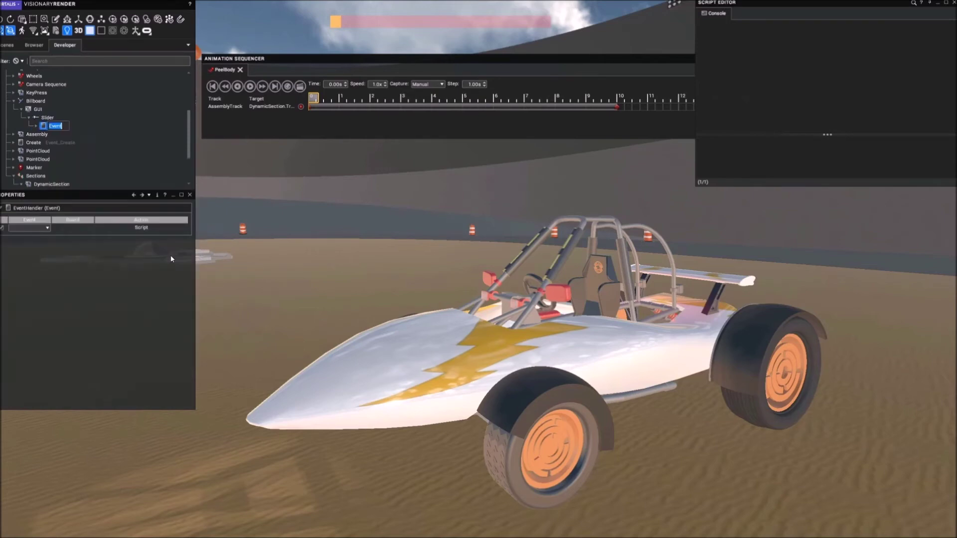
left_click(48, 229)
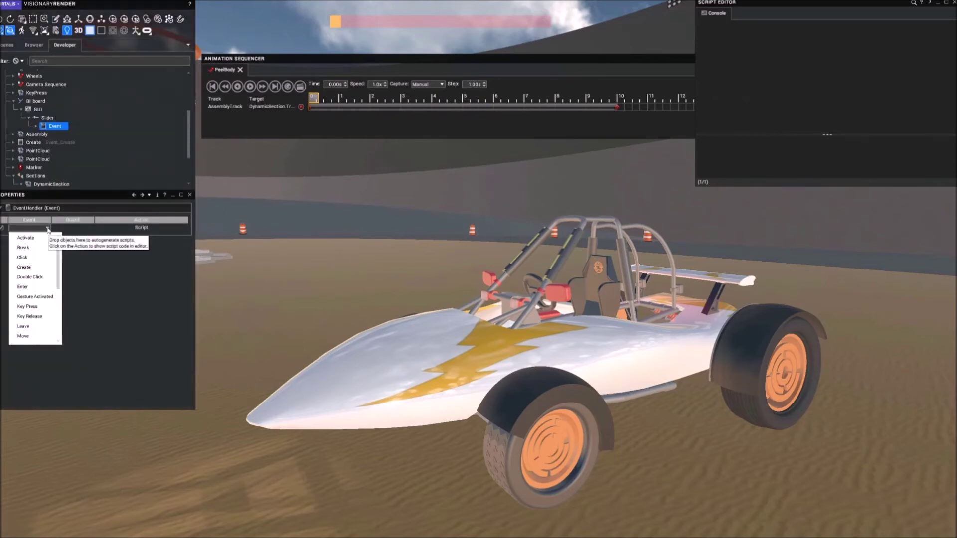
left_click(28, 338)
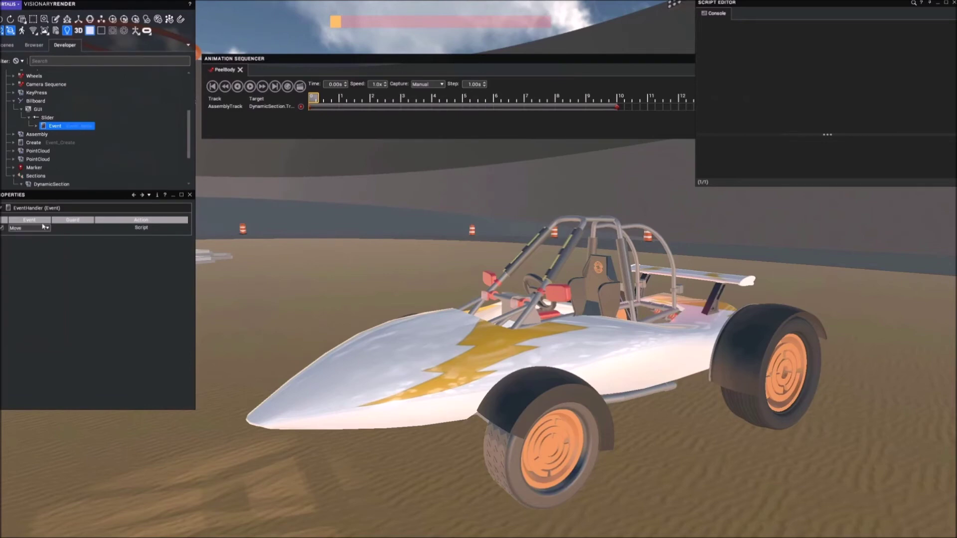
left_click(135, 230)
left_click(135, 229)
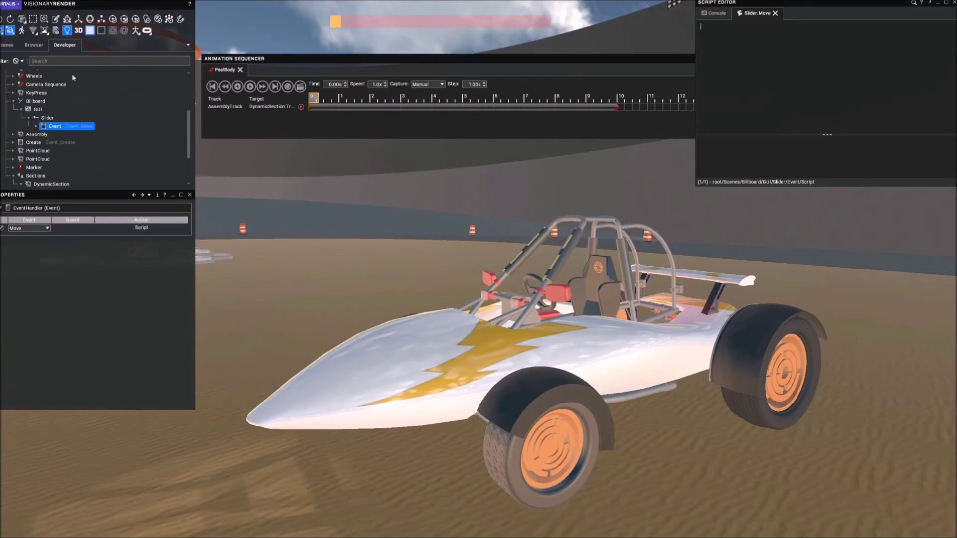
- Drop the PeelBody sequence into the Move script and add 'PeelBody.Position = __Self.Value'
left_click(44, 46)
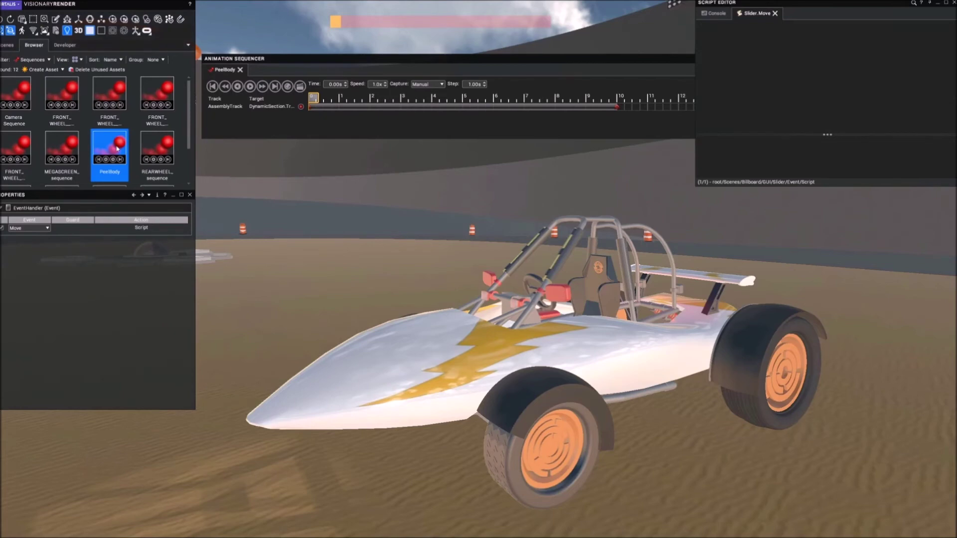
left_click_drag(117, 148, 716, 35)
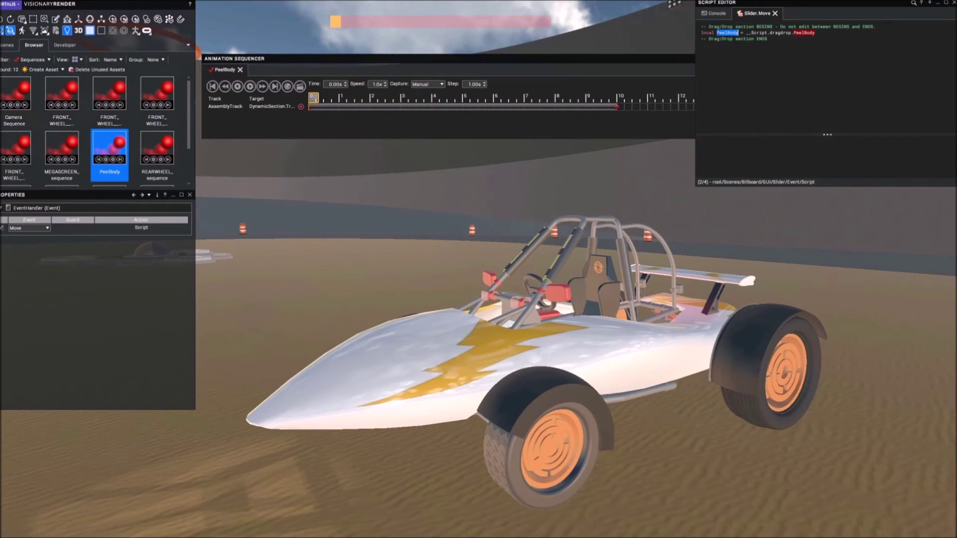
left_click(767, 39)
type("PeelBody.")
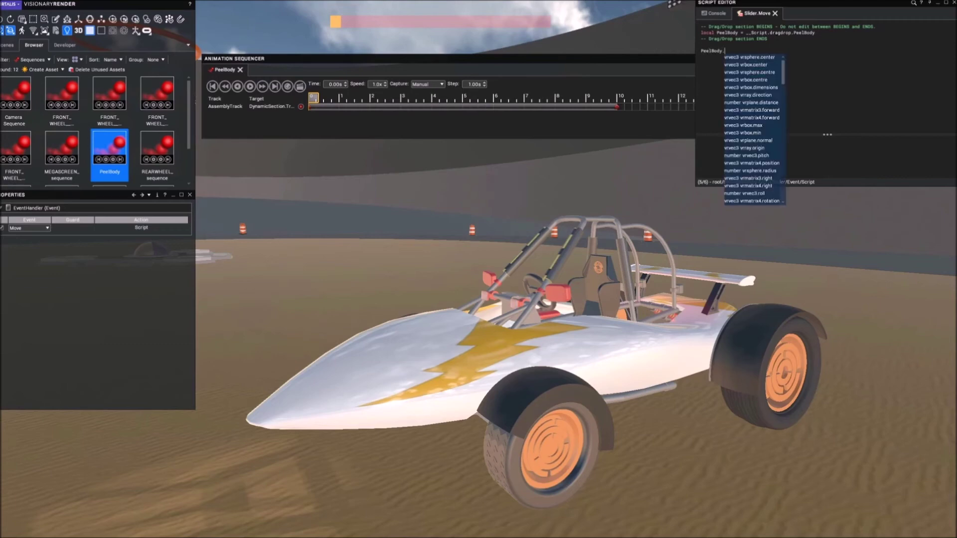
type("Position")
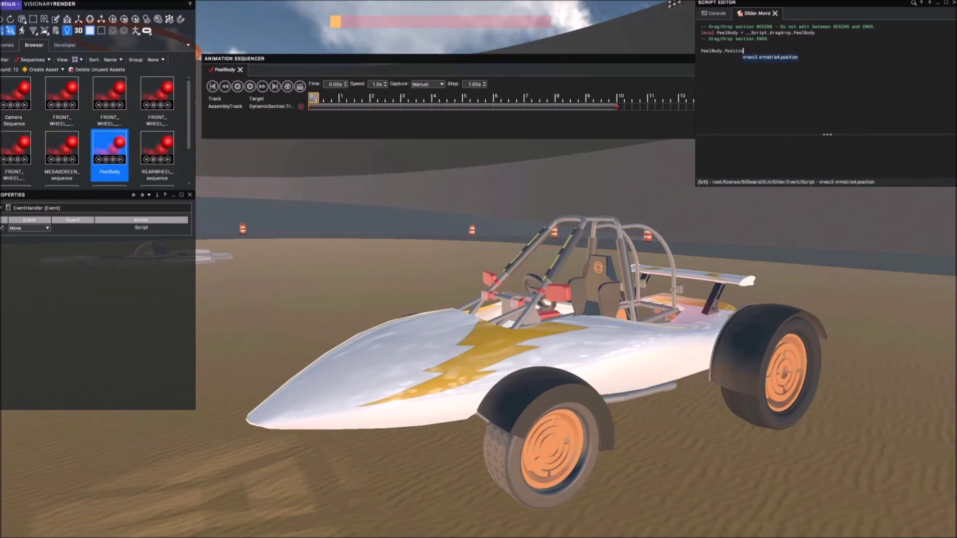
type(" = __Self")
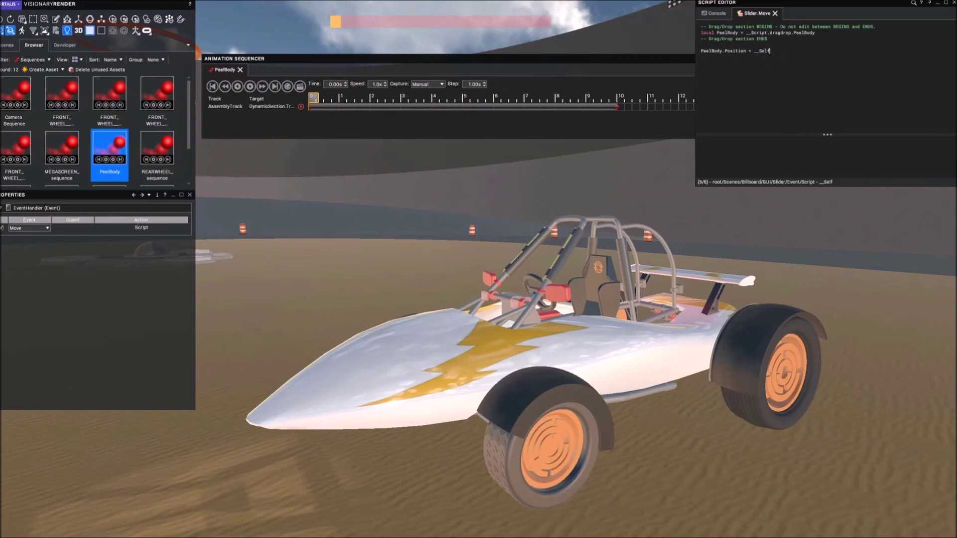
type(".Value")
right_click(739, 78)
- Apply the script, drag the slider to peel the cart's nose, then select Slider to see its range
left_click(750, 81)
mouse_move(333, 26)
left_mouse_down()
mouse_move(553, 23)
mouse_move(336, 23)
left_mouse_up()
left_click_drag(336, 24, 545, 21)
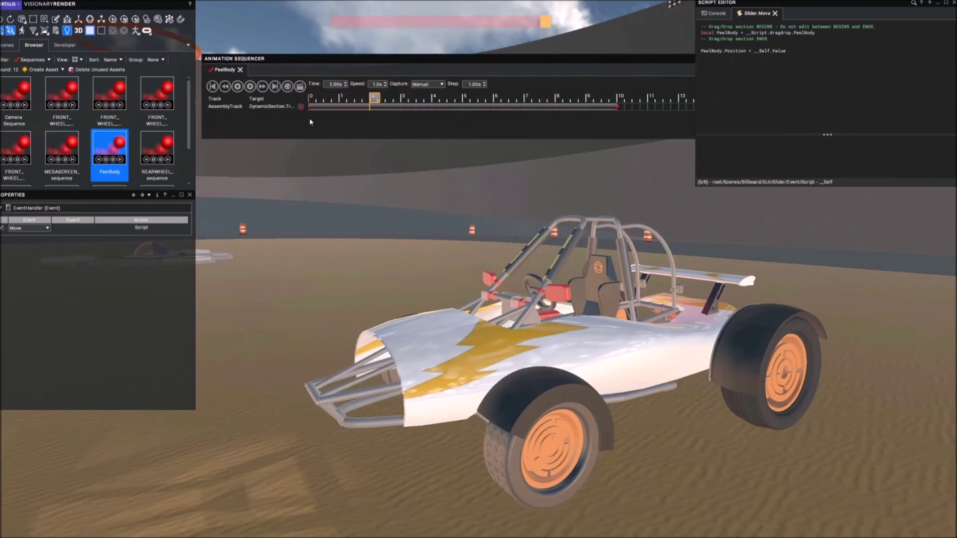
left_click(65, 45)
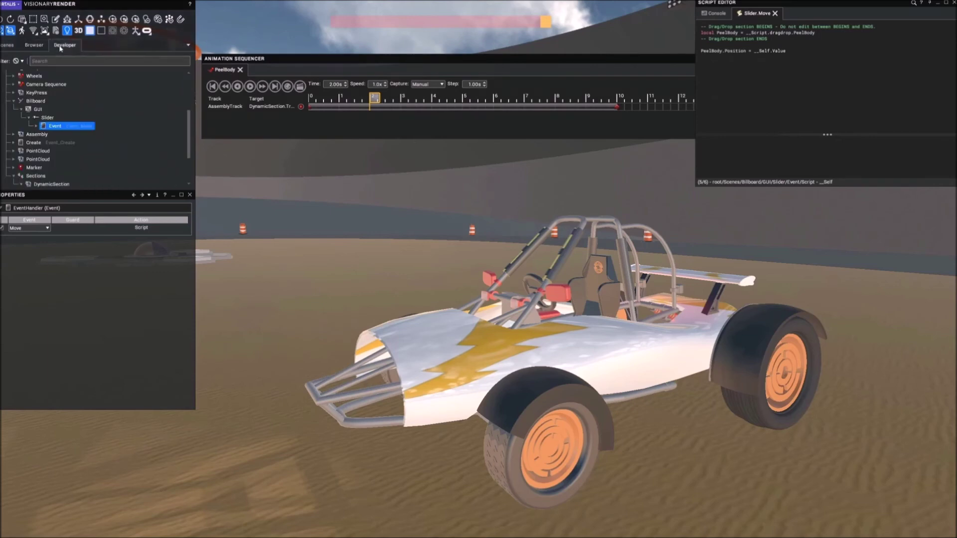
left_click(49, 118)
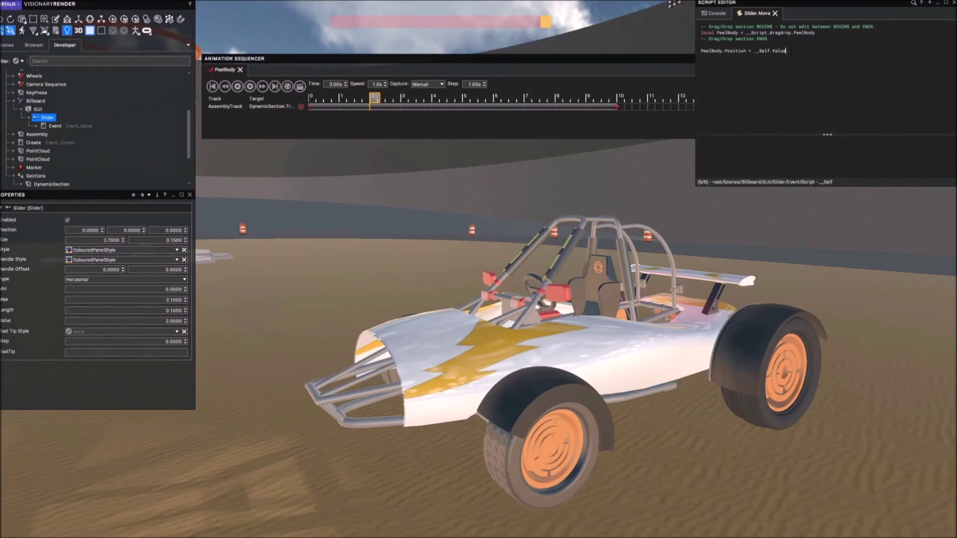
- Change the script to '__Self.Value+5', apply it, and drag the slider back to zero
type("+5")
right_click(746, 82)
left_click(757, 89)
left_click_drag(551, 25, 335, 22)
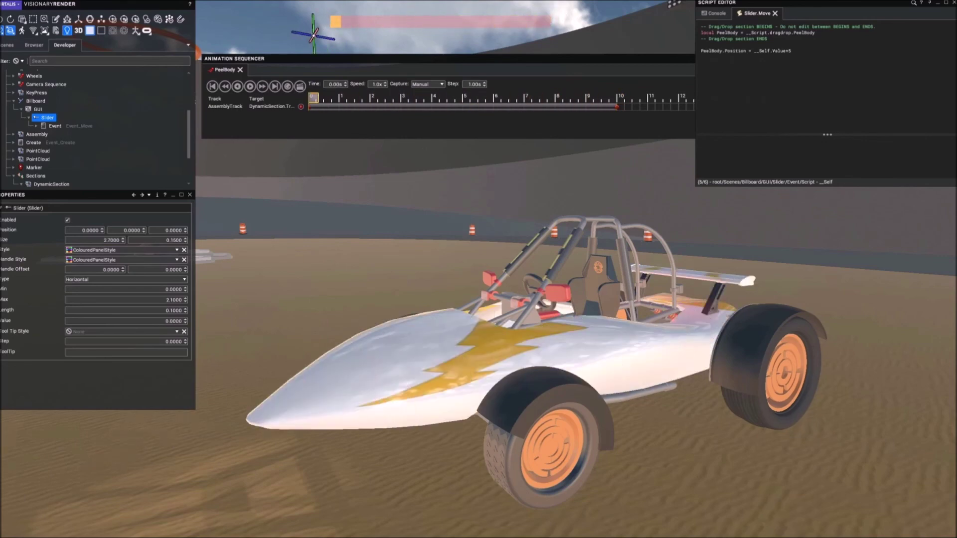
key("F11")
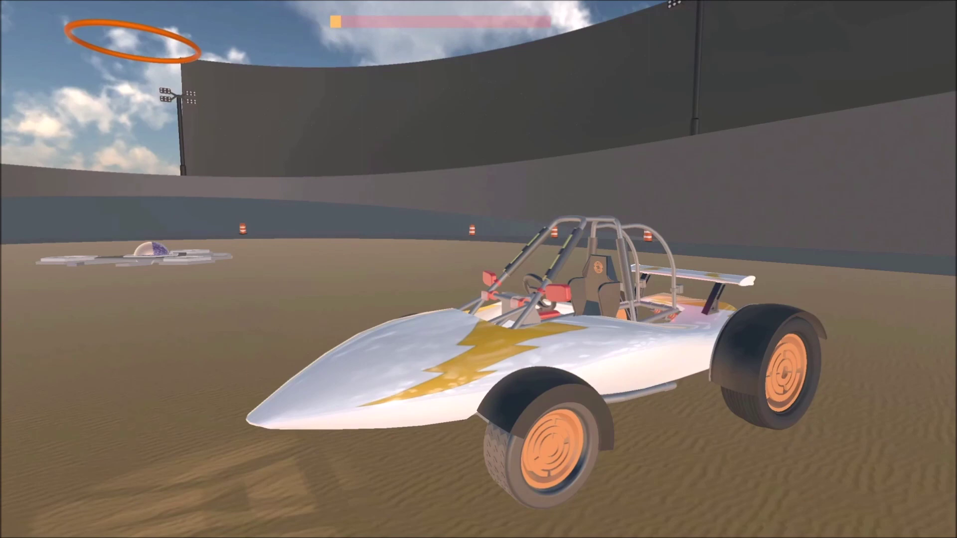
key("F11")
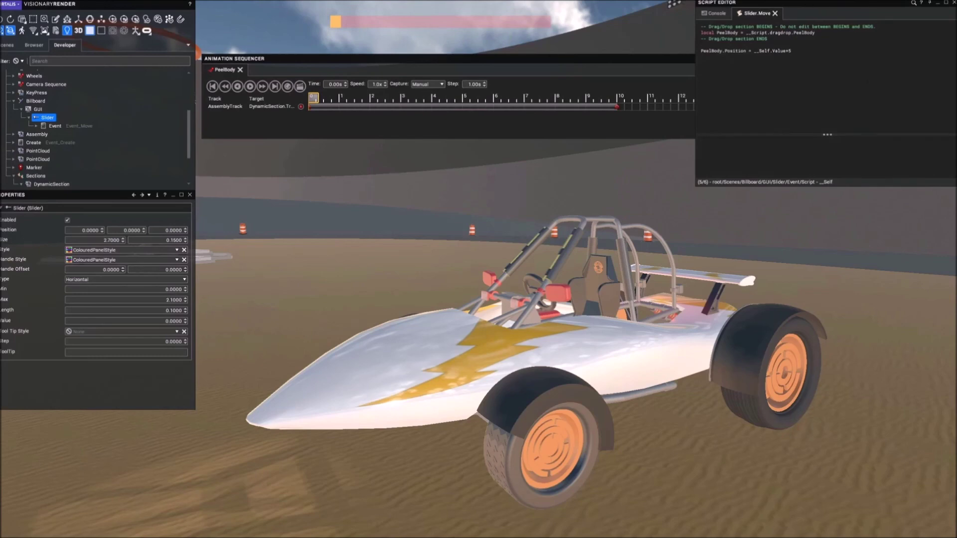